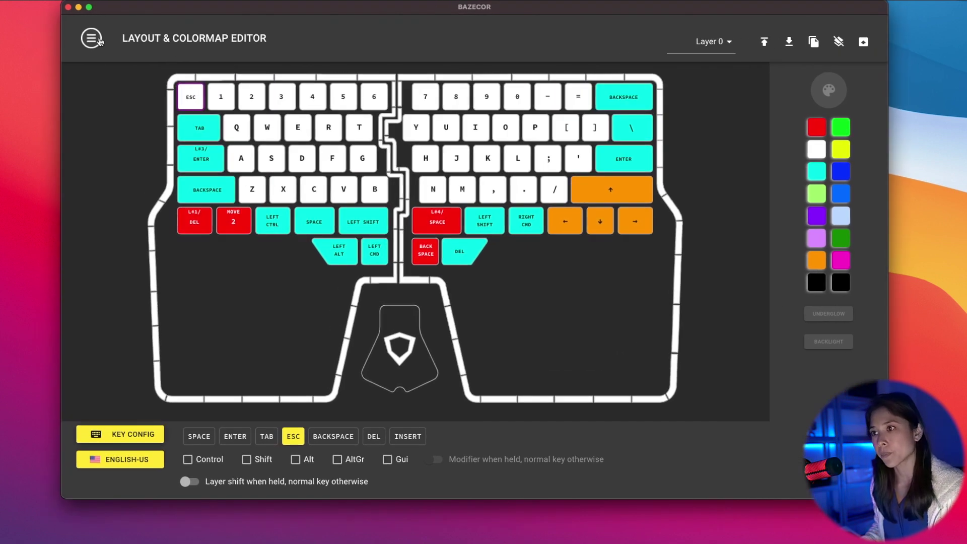
Open the Preferences and check the advanced section's dark mode options, keeping the system setting.
{"action": "left_click", "coordinate": [98, 40]}
{"action": "left_click", "coordinate": [151, 214]}
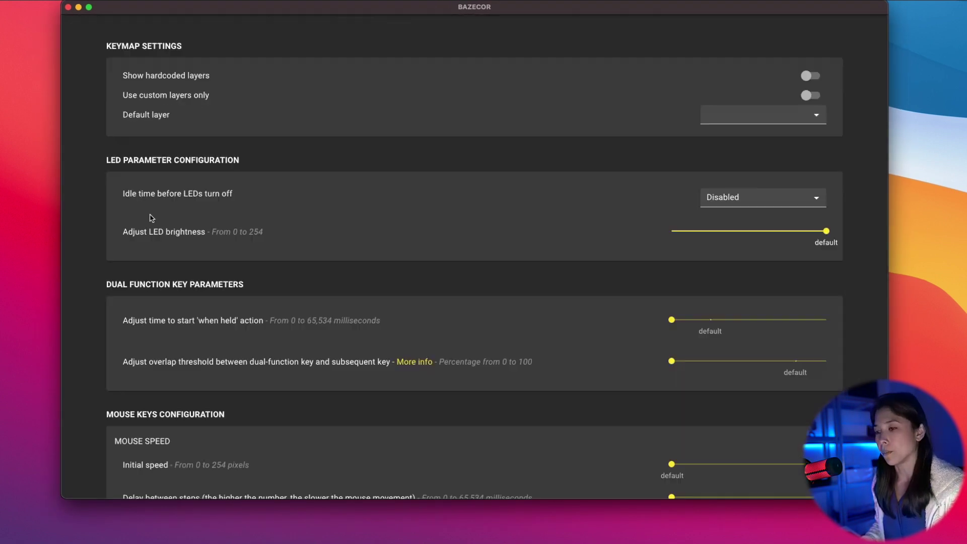
{"action": "scroll", "coordinate": [574, 268], "scroll_direction": "down", "scroll_amount": 10}
{"action": "scroll", "coordinate": [574, 267], "scroll_direction": "down", "scroll_amount": 3}
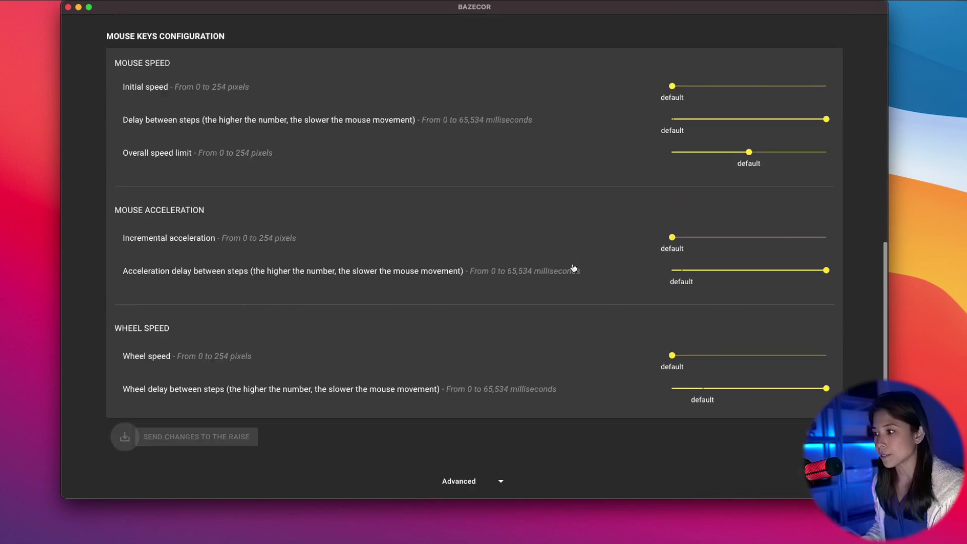
{"action": "scroll", "coordinate": [520, 390], "scroll_direction": "down", "scroll_amount": 4}
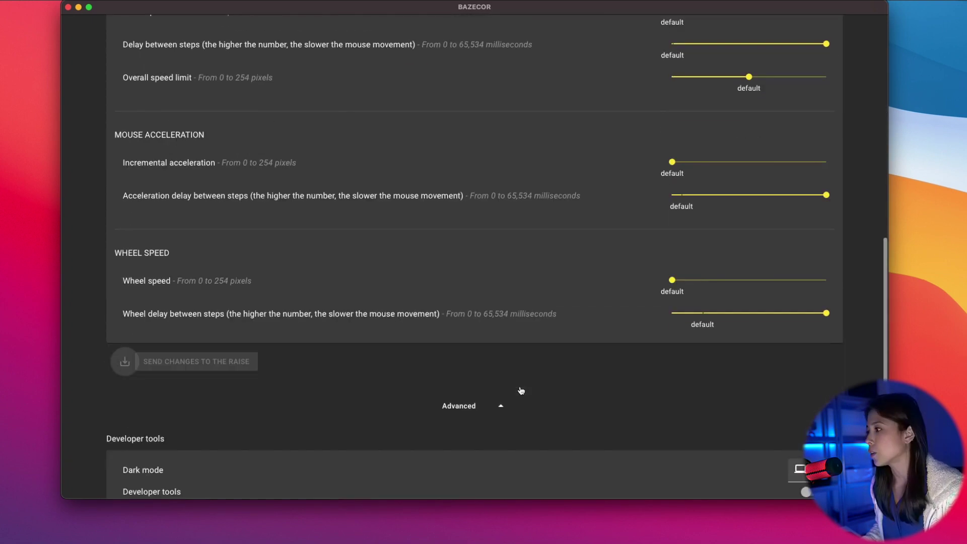
{"action": "left_click", "coordinate": [816, 368]}
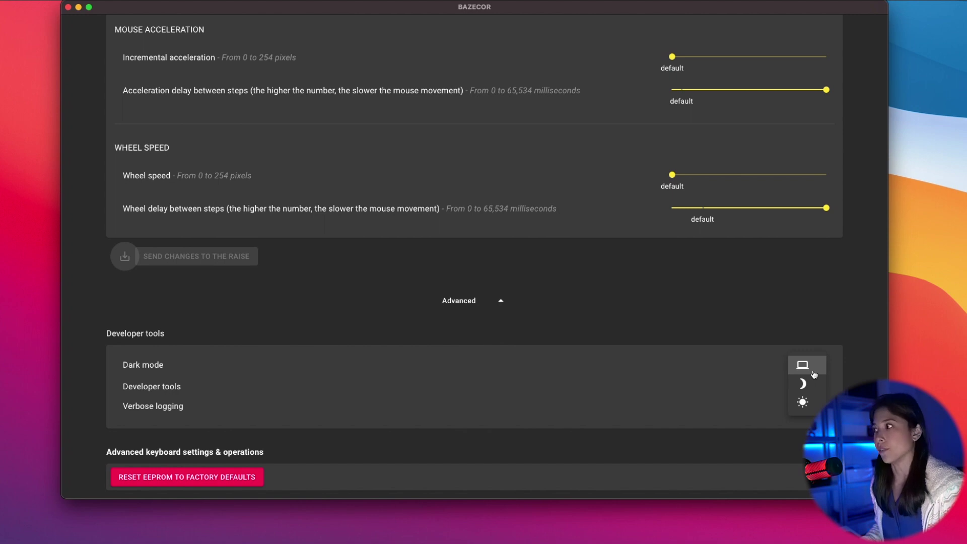
{"action": "left_click", "coordinate": [813, 372]}
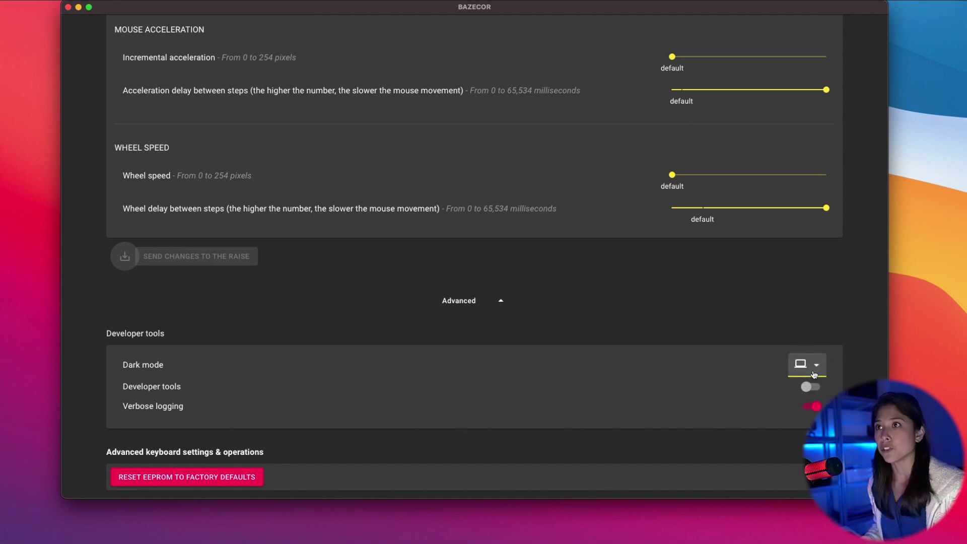
{"action": "scroll", "coordinate": [700, 362], "scroll_direction": "up", "scroll_amount": 20}
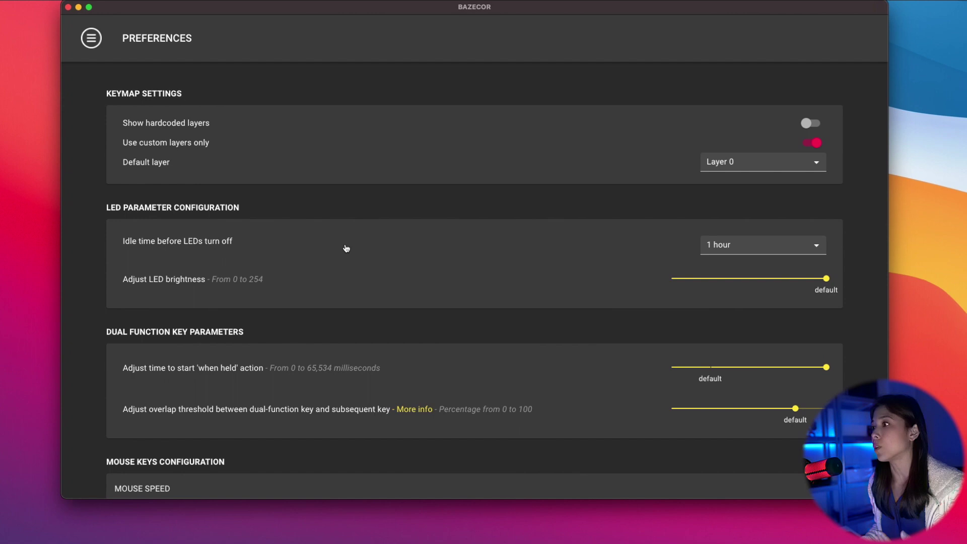
Flash the Raise with the Bazecor 0.3.3 default firmware, then reconnect to the Dygma Raise ANSI keyboard.
{"action": "left_click", "coordinate": [91, 38]}
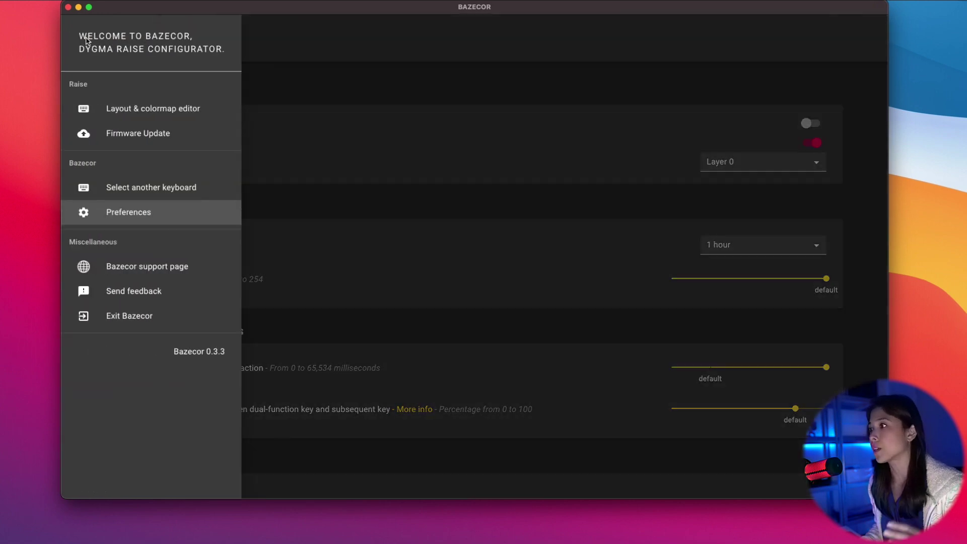
{"action": "left_click", "coordinate": [139, 133]}
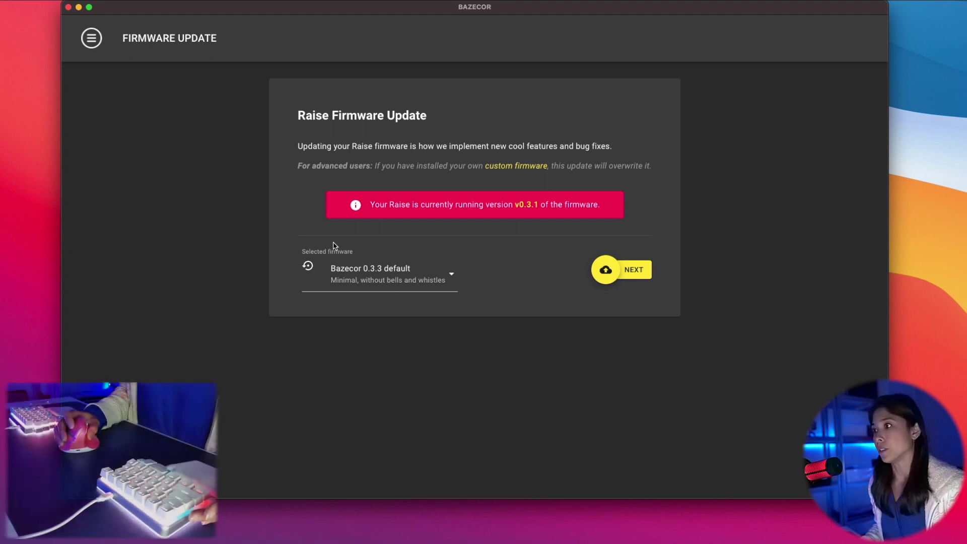
{"action": "left_click_drag", "start_coordinate": [380, 205], "coordinate": [494, 207]}
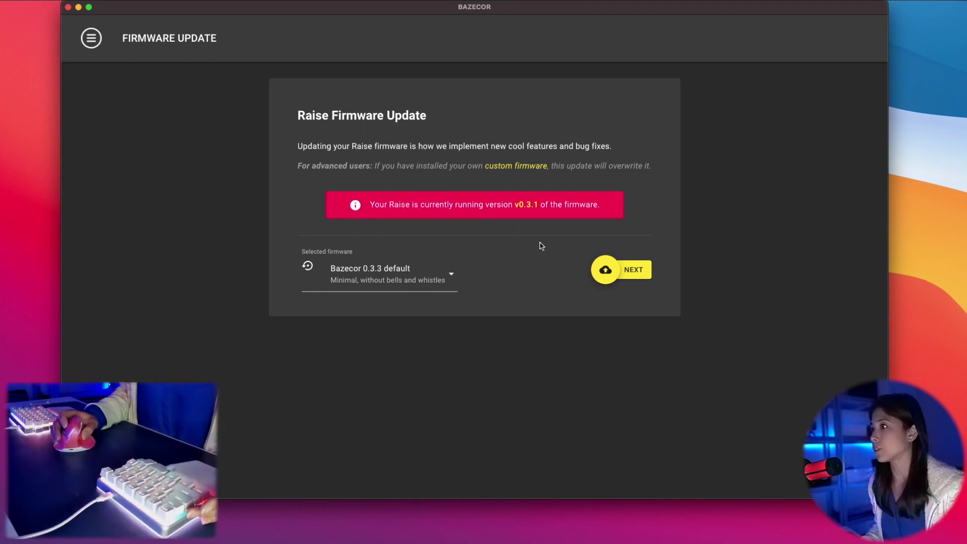
{"action": "left_click", "coordinate": [606, 272]}
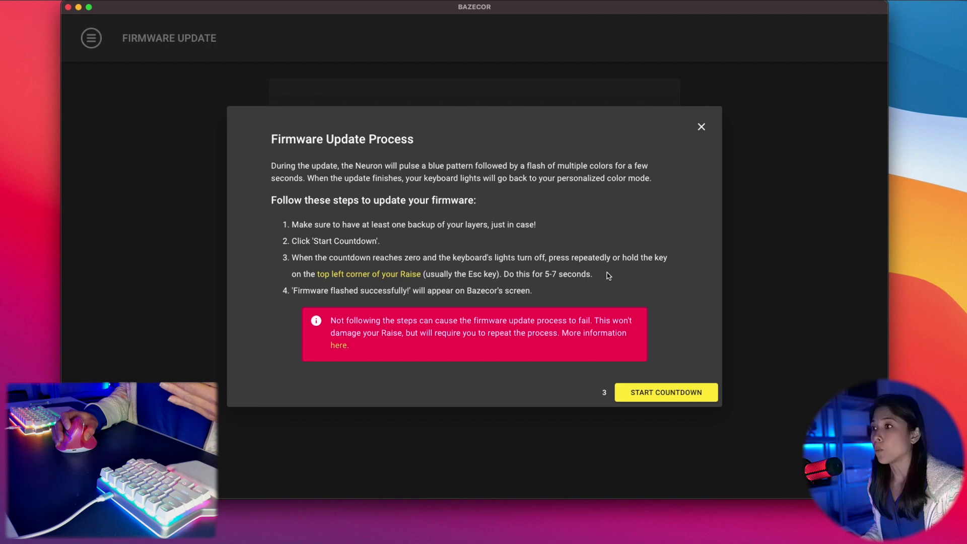
{"action": "left_click_drag", "start_coordinate": [299, 224], "coordinate": [432, 224]}
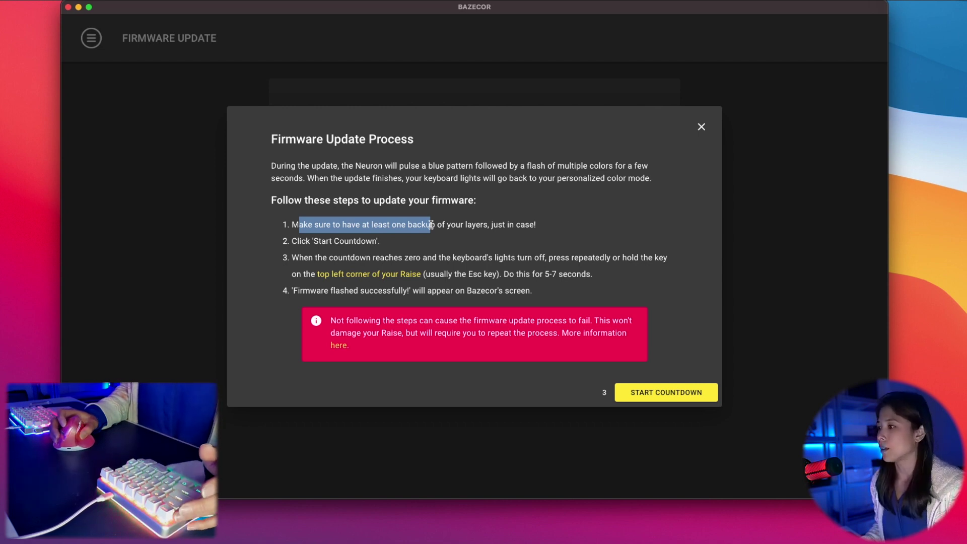
{"action": "left_click", "coordinate": [673, 393]}
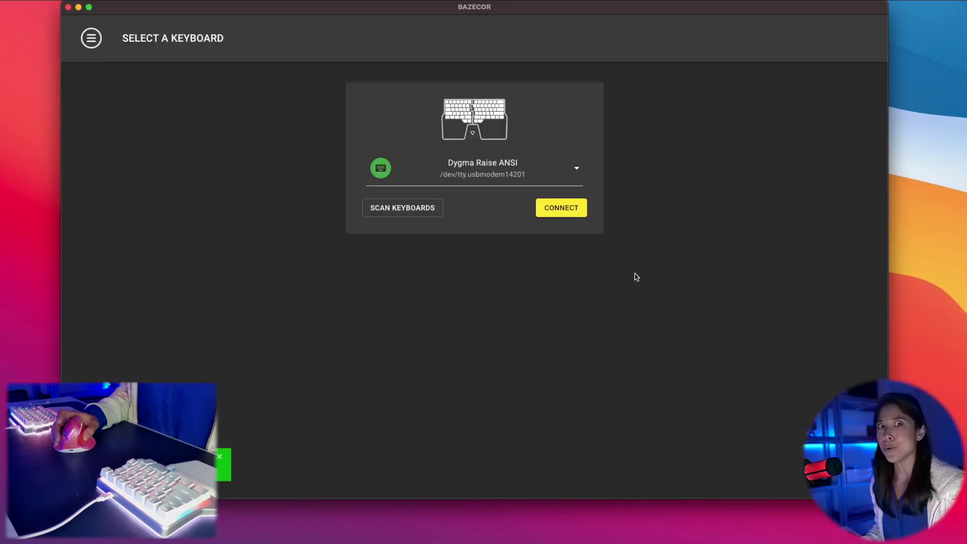
{"action": "left_click", "coordinate": [541, 214]}
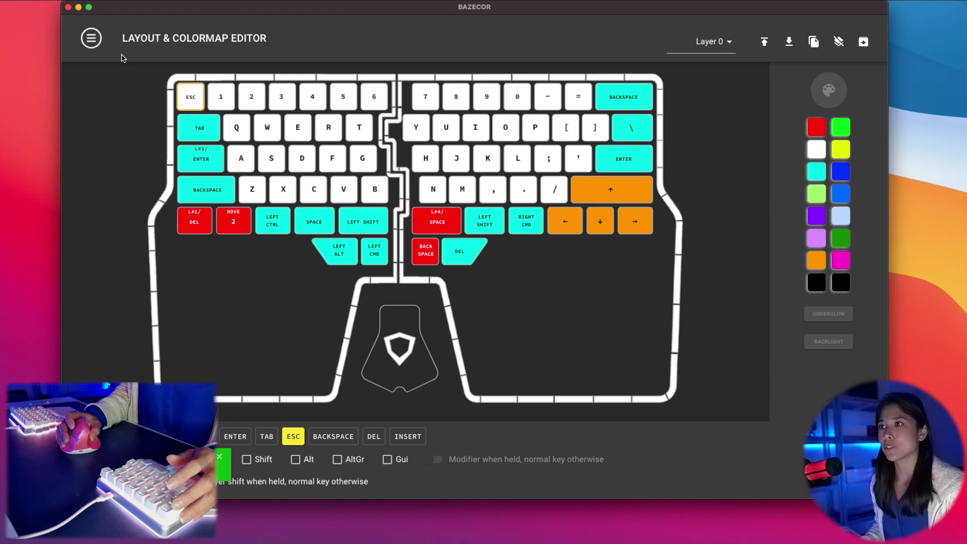
Reopen the Preferences and reset the time to start the 'when held' action to its default of 250 ms.
{"action": "left_click", "coordinate": [91, 39]}
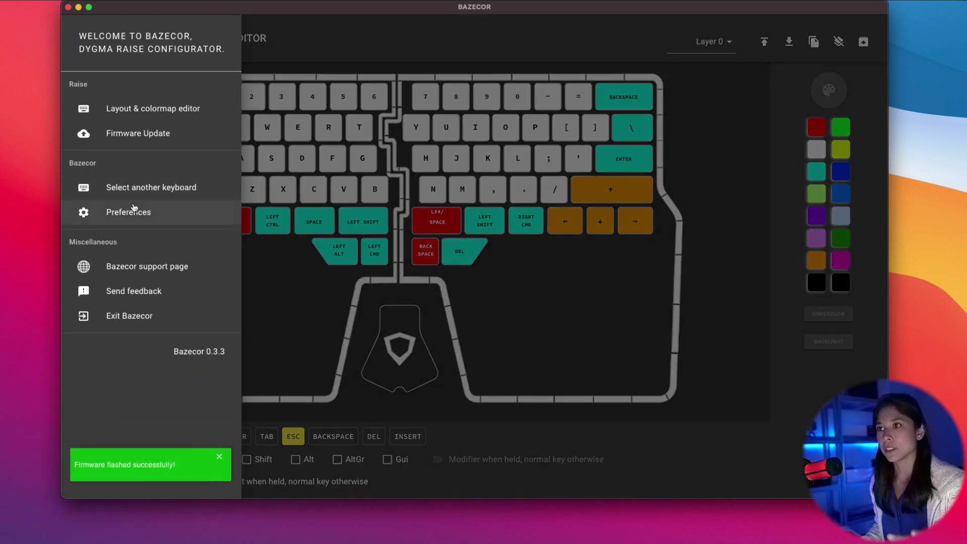
{"action": "left_click", "coordinate": [134, 210]}
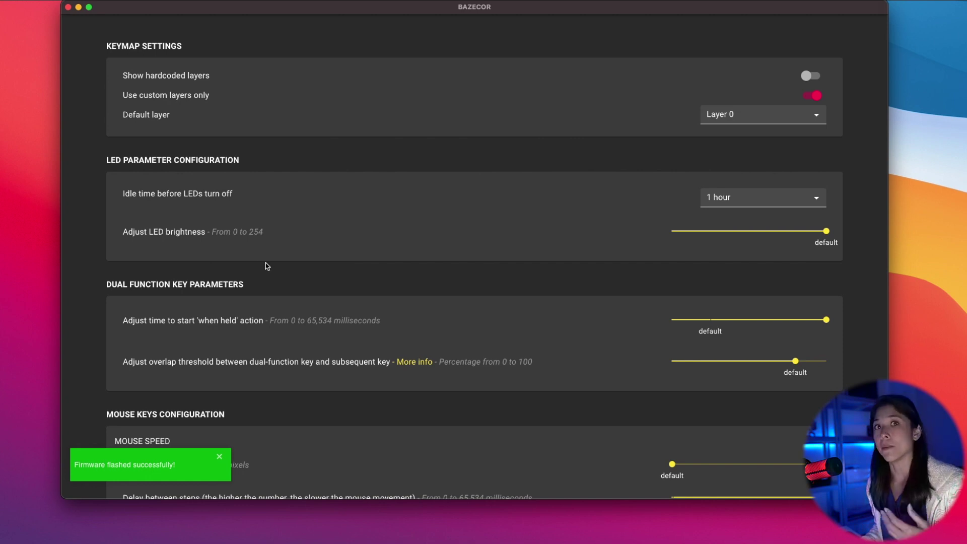
{"action": "scroll", "coordinate": [302, 308], "scroll_direction": "down", "scroll_amount": 2}
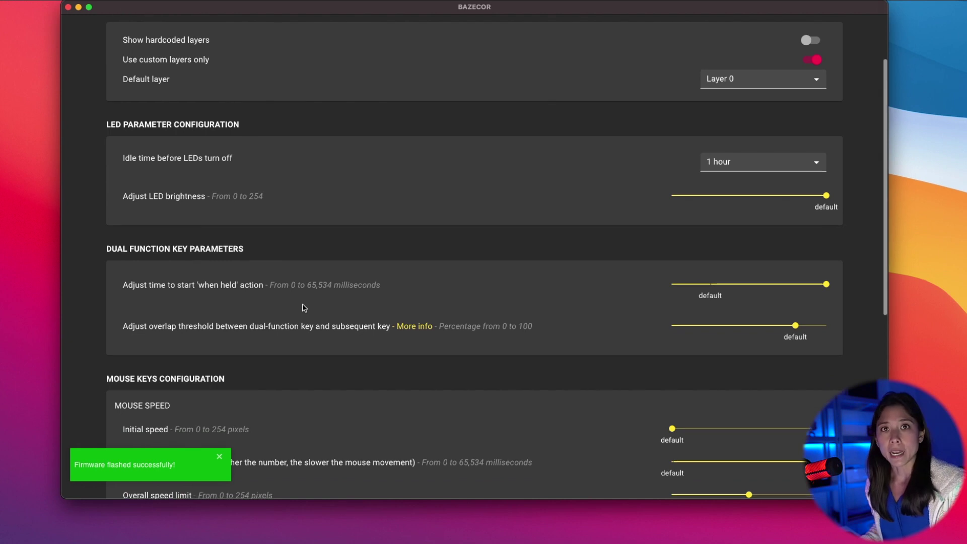
{"action": "scroll", "coordinate": [302, 308], "scroll_direction": "down", "scroll_amount": 2}
{"action": "scroll", "coordinate": [304, 320], "scroll_direction": "down", "scroll_amount": 2}
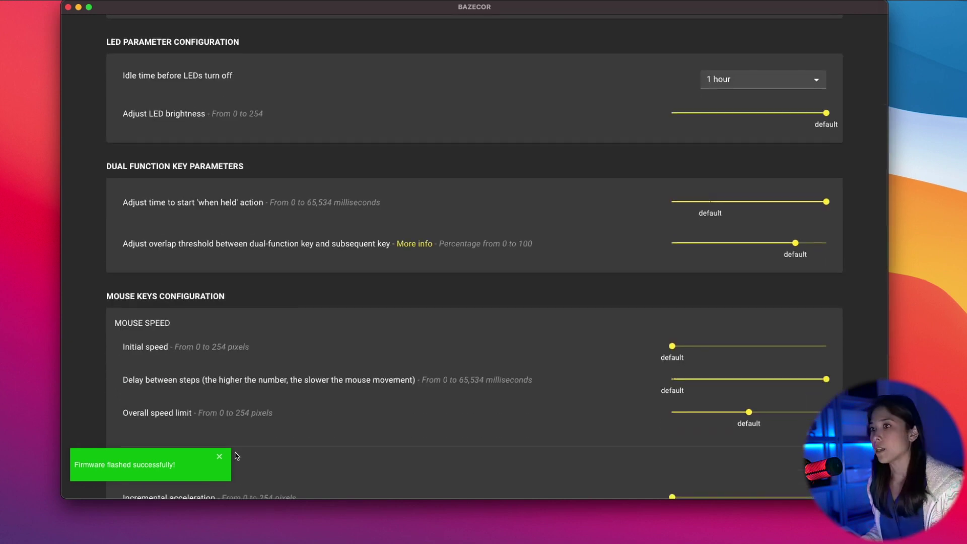
{"action": "scroll", "coordinate": [344, 321], "scroll_direction": "up", "scroll_amount": 3}
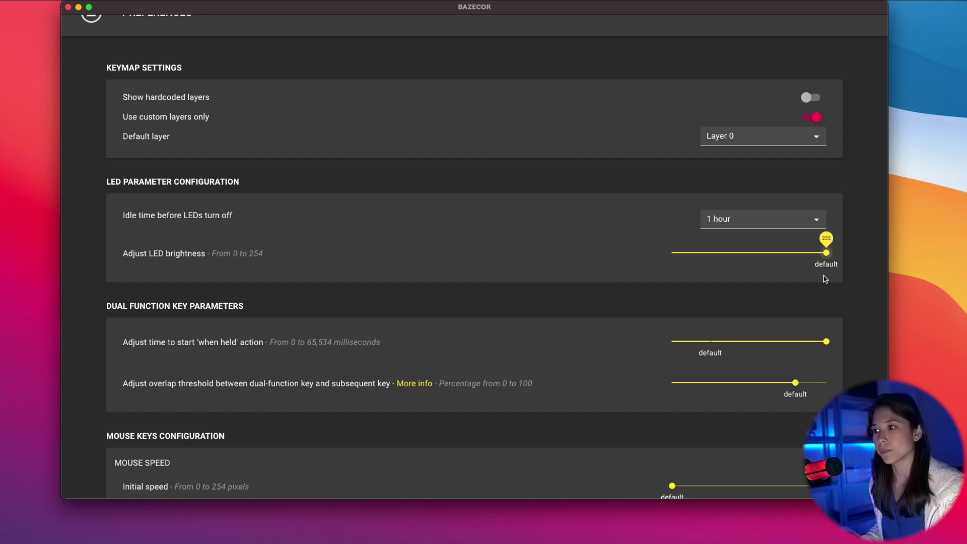
{"action": "left_click", "coordinate": [710, 358]}
Reset the mouse speed, mouse acceleration and wheel delays between steps to about their default marks.
{"action": "scroll", "coordinate": [633, 435], "scroll_direction": "down", "scroll_amount": 3}
{"action": "left_click", "coordinate": [672, 432]}
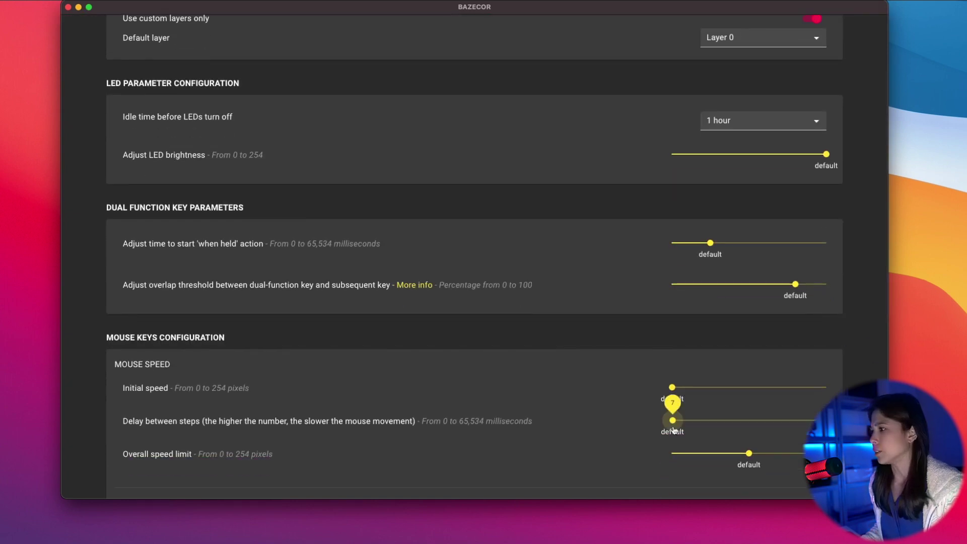
{"action": "scroll", "coordinate": [673, 402], "scroll_direction": "down", "scroll_amount": 4}
{"action": "left_click", "coordinate": [677, 384]}
{"action": "scroll", "coordinate": [677, 384], "scroll_direction": "down", "scroll_amount": 2}
{"action": "left_click", "coordinate": [702, 399]}
{"action": "scroll", "coordinate": [508, 314], "scroll_direction": "up", "scroll_amount": 6}
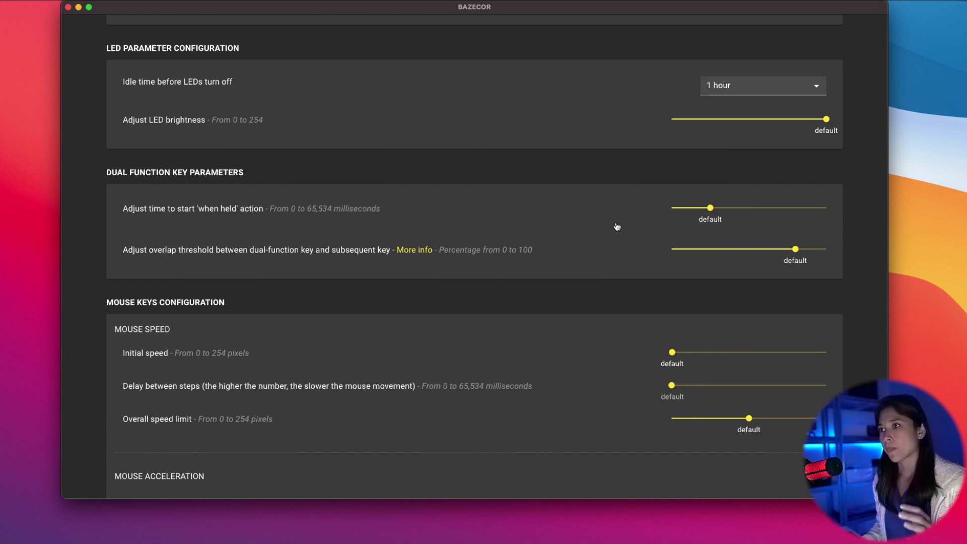
Raise the time to start the 'when held' action to about half of its slider and send the changes to the Raise.
{"action": "mouse_move", "coordinate": [714, 210]}
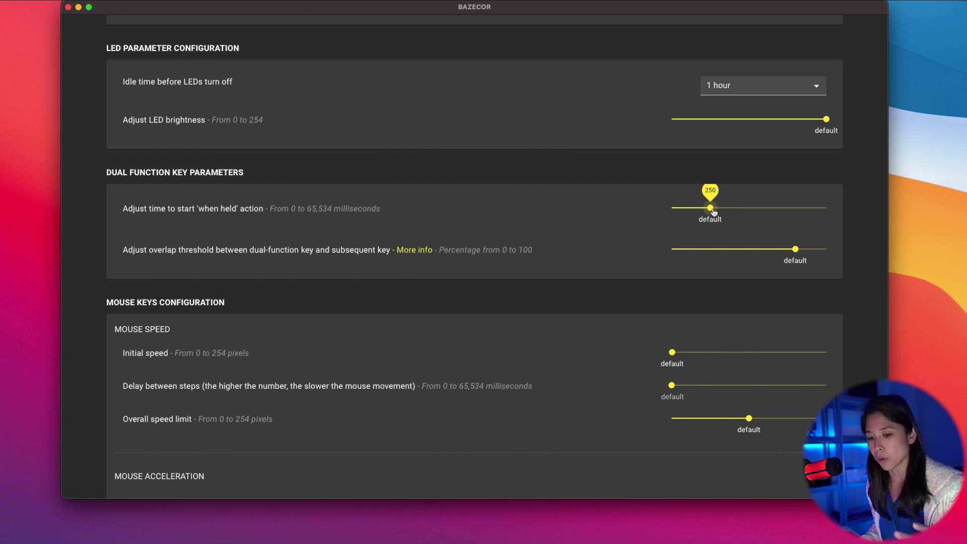
{"action": "scroll", "coordinate": [553, 292], "scroll_direction": "down", "scroll_amount": 1}
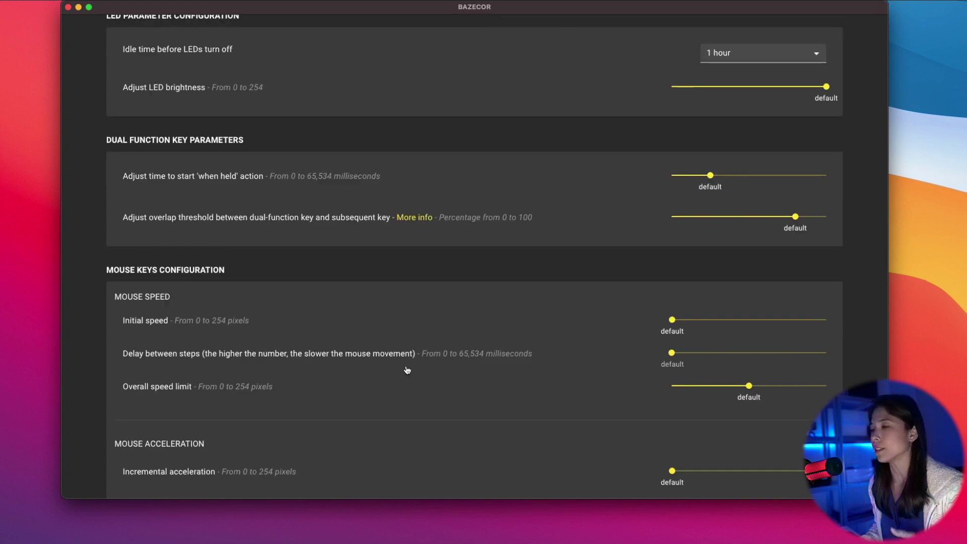
{"action": "left_click", "coordinate": [756, 176]}
{"action": "left_click_drag", "start_coordinate": [756, 176], "coordinate": [750, 179]}
{"action": "scroll", "coordinate": [705, 252], "scroll_direction": "down", "scroll_amount": 6}
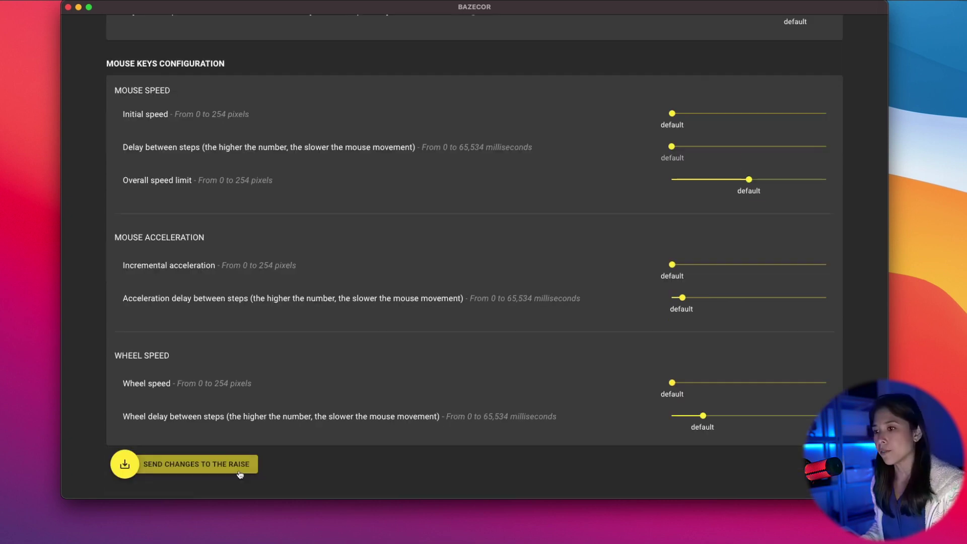
{"action": "left_click", "coordinate": [237, 473]}
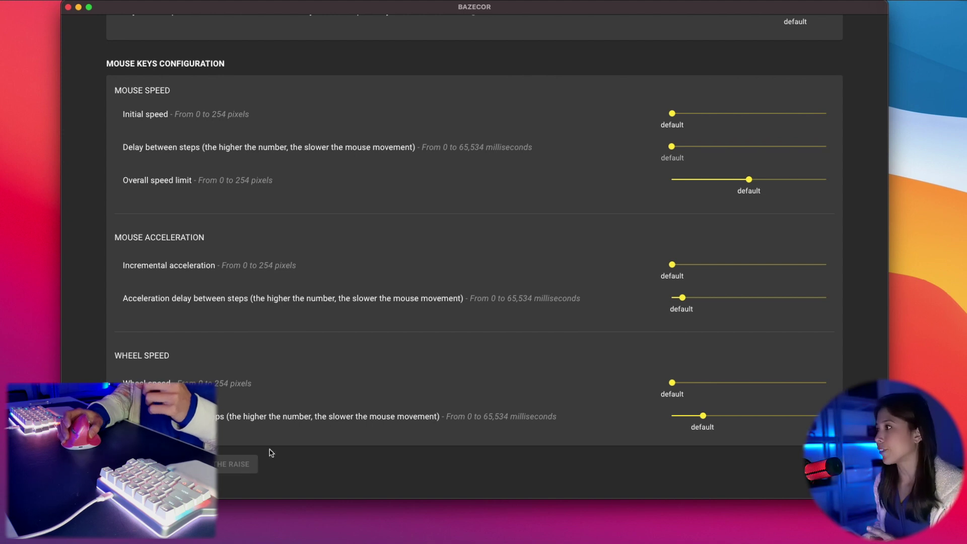
Lower the time to start the 'when held' action to about a tenth of its slider and send the changes to the Raise.
{"action": "scroll", "coordinate": [413, 386], "scroll_direction": "up", "scroll_amount": 5}
{"action": "left_click_drag", "start_coordinate": [750, 144], "coordinate": [687, 157]}
{"action": "scroll", "coordinate": [367, 324], "scroll_direction": "down", "scroll_amount": 5}
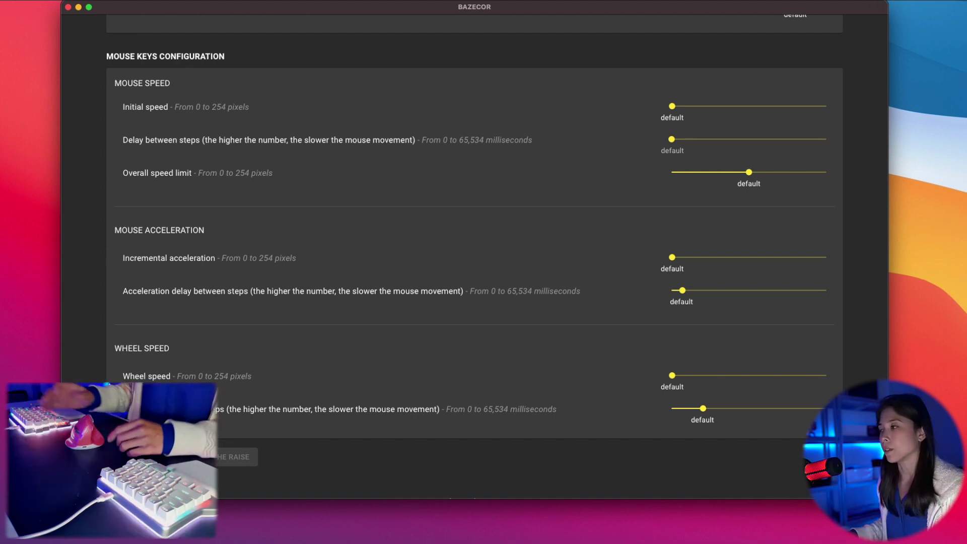
Open the more-info documentation on the overlap threshold in the browser, enlarge its window to read it, and return to Bazecor.
{"action": "scroll", "coordinate": [186, 203], "scroll_direction": "up", "scroll_amount": 5}
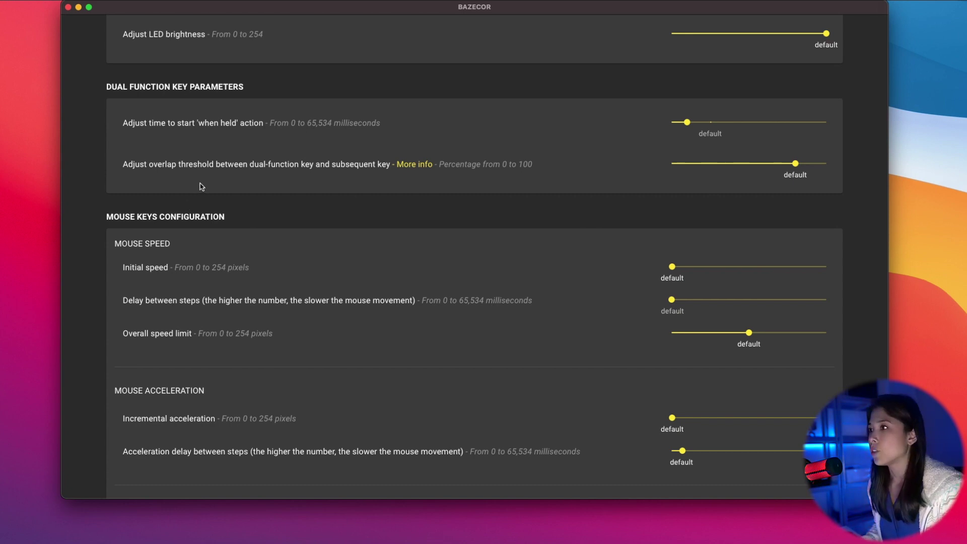
{"action": "left_click", "coordinate": [406, 166]}
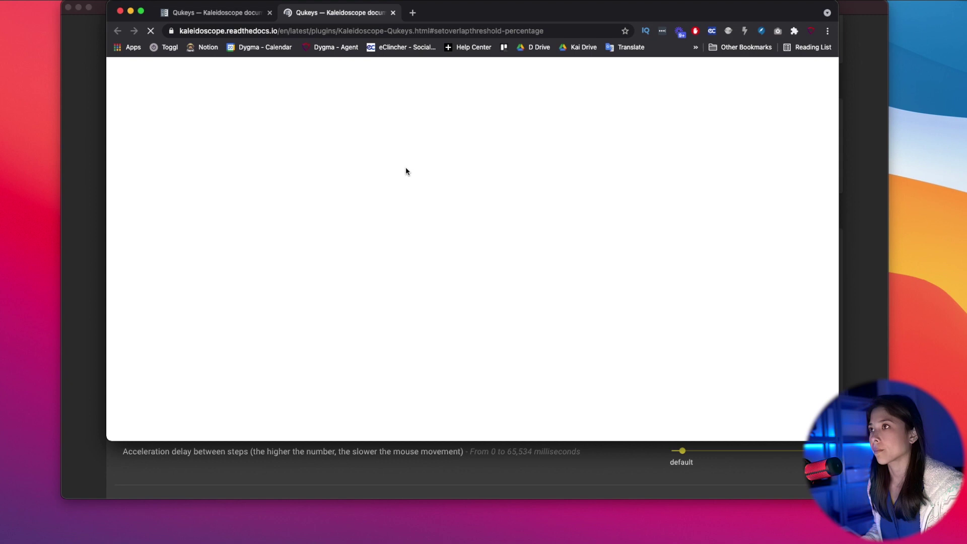
{"action": "left_click_drag", "start_coordinate": [460, 19], "coordinate": [367, 30]}
{"action": "left_click_drag", "start_coordinate": [740, 450], "coordinate": [817, 496]}
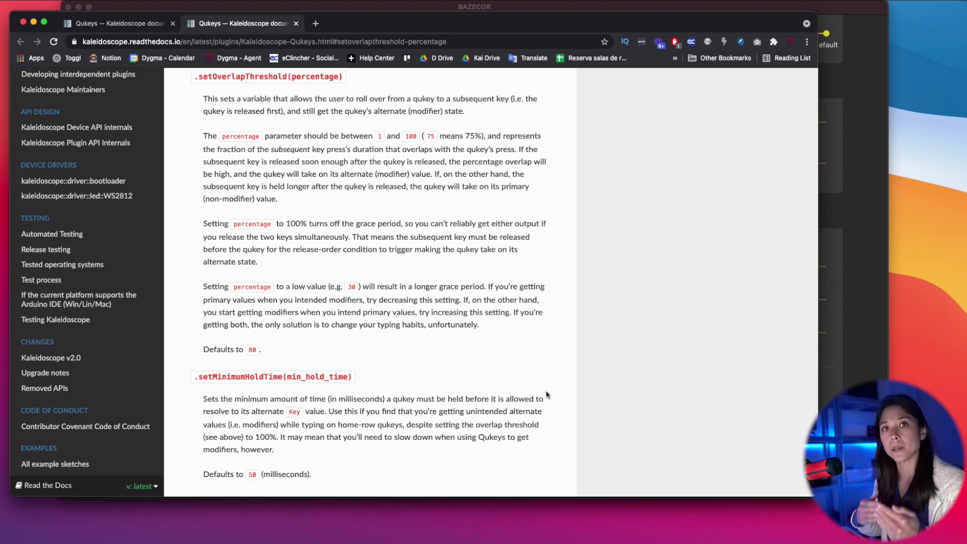
{"action": "left_click", "coordinate": [542, 10]}
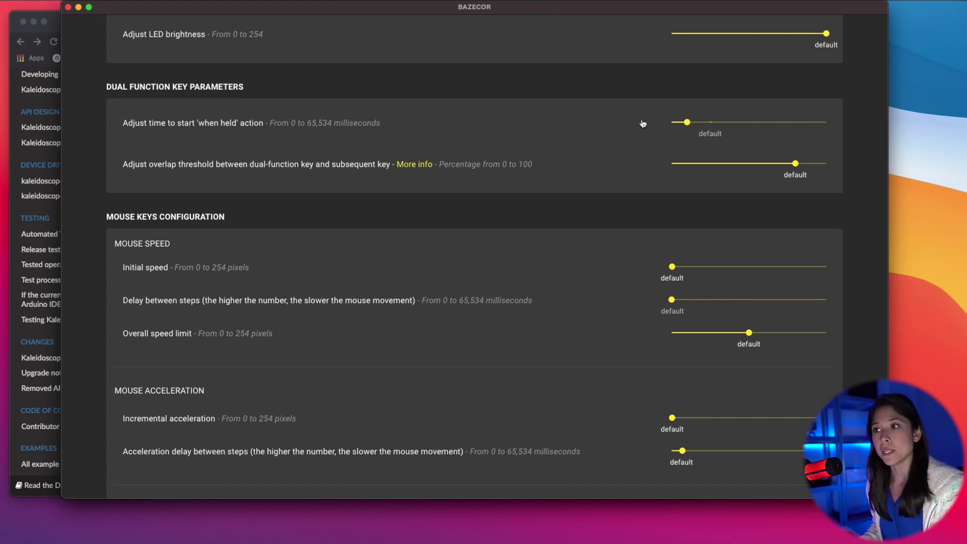
Set the mouse keys' initial speed to about a quarter of its slider, slightly raise the delay between steps, and send the changes.
{"action": "scroll", "coordinate": [640, 161], "scroll_direction": "down", "scroll_amount": 2}
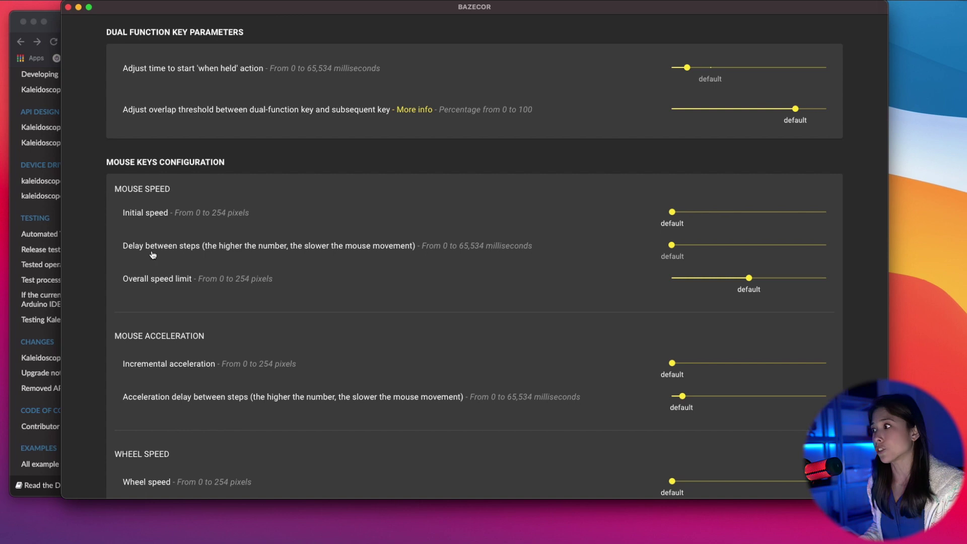
{"action": "scroll", "coordinate": [166, 257], "scroll_direction": "down", "scroll_amount": 1}
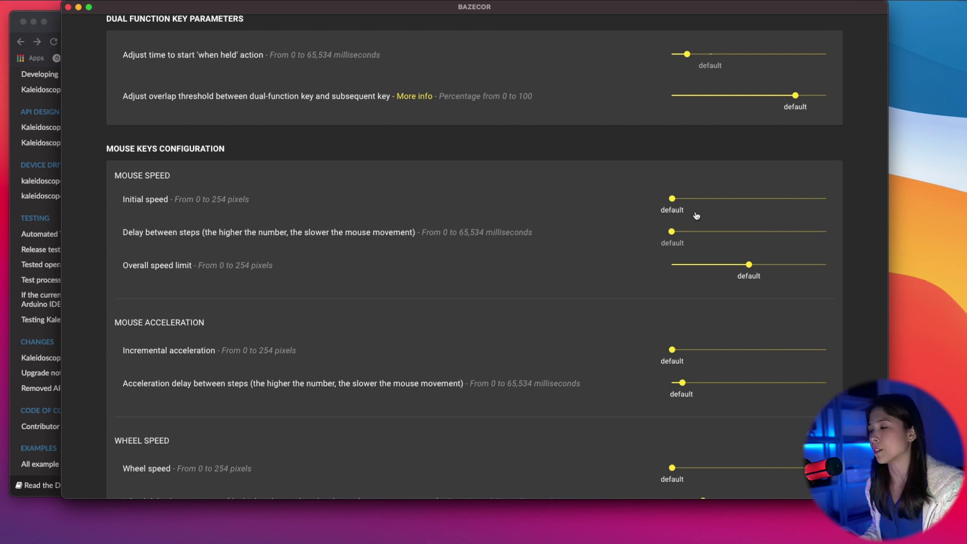
{"action": "scroll", "coordinate": [696, 216], "scroll_direction": "down", "scroll_amount": 2}
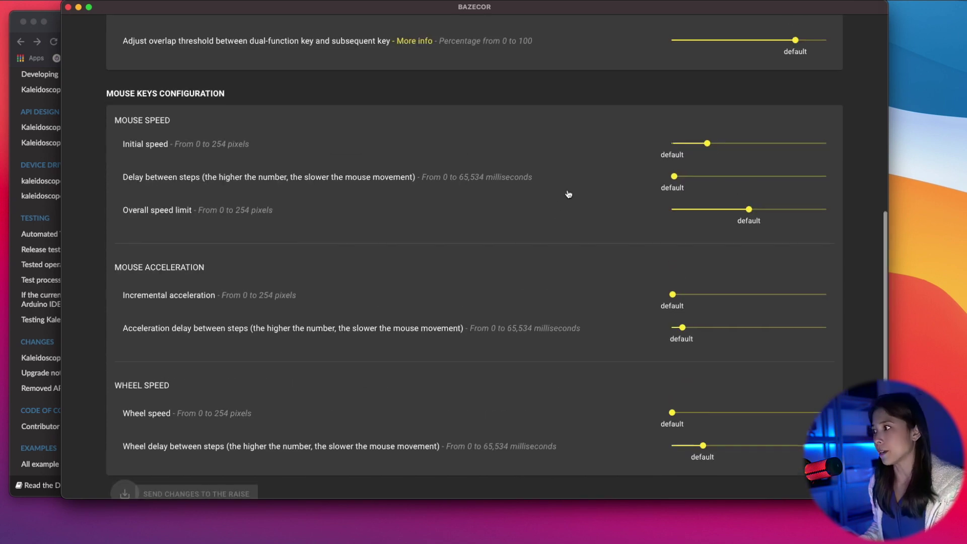
{"action": "left_click", "coordinate": [708, 144]}
{"action": "mouse_move", "coordinate": [675, 178]}
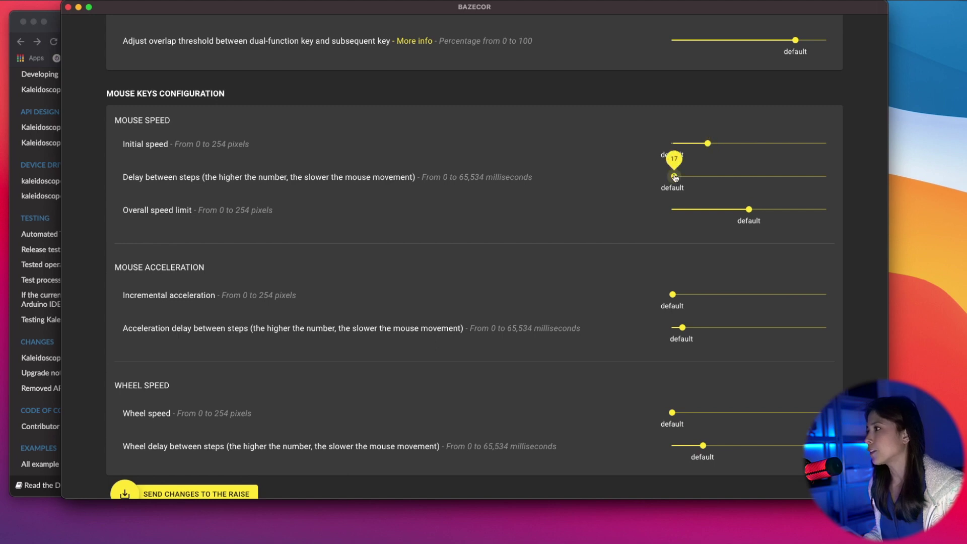
{"action": "left_click_drag", "start_coordinate": [675, 177], "coordinate": [682, 176]}
{"action": "left_click", "coordinate": [181, 493]}
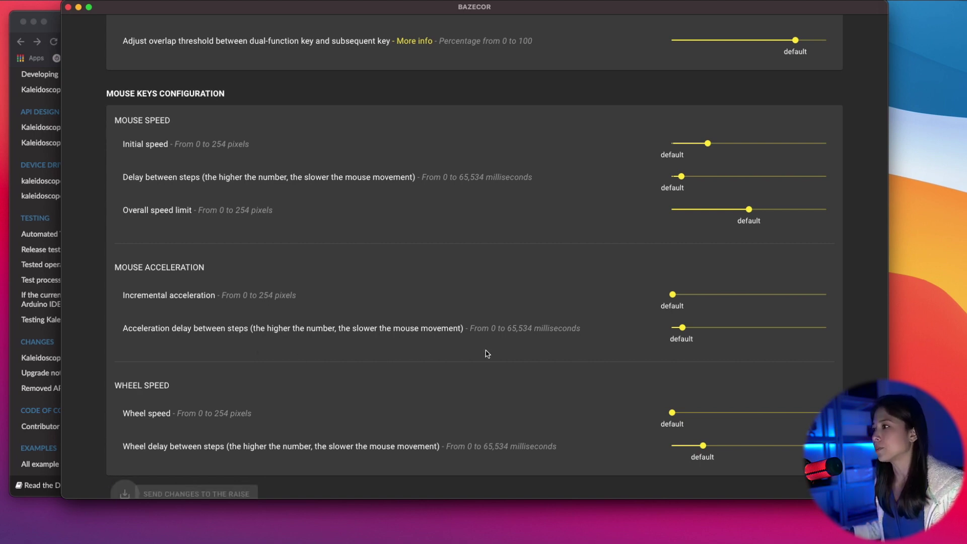
Lower the mouse delay between steps to about its default mark, reduce the initial speed to about a seventh of its slider, and send the changes.
{"action": "left_click_drag", "start_coordinate": [681, 177], "coordinate": [672, 177]}
{"action": "left_click_drag", "start_coordinate": [708, 143], "coordinate": [694, 144]}
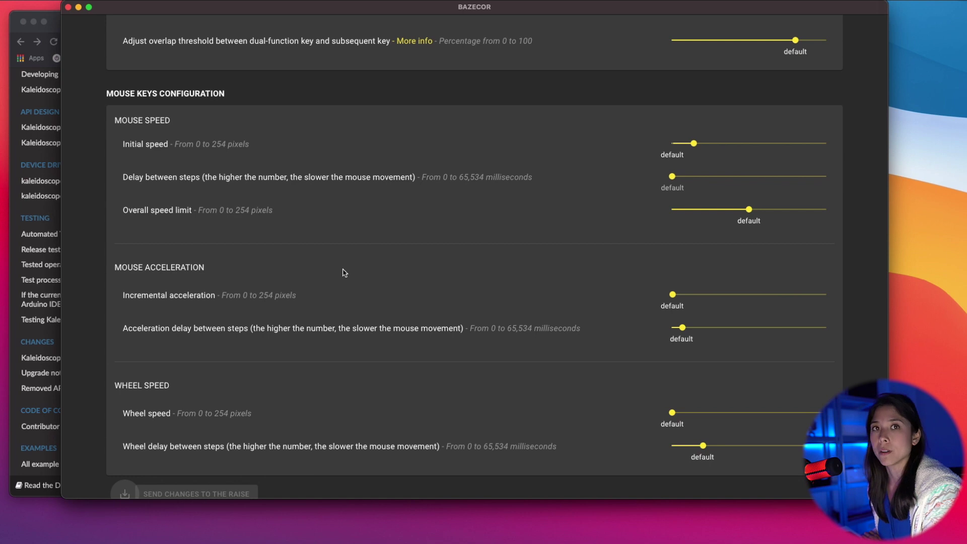
Slightly raise the wheel speed, set the wheel delay between steps to about a third of its slider, and send the changes to the Raise.
{"action": "scroll", "coordinate": [347, 277], "scroll_direction": "down", "scroll_amount": 2}
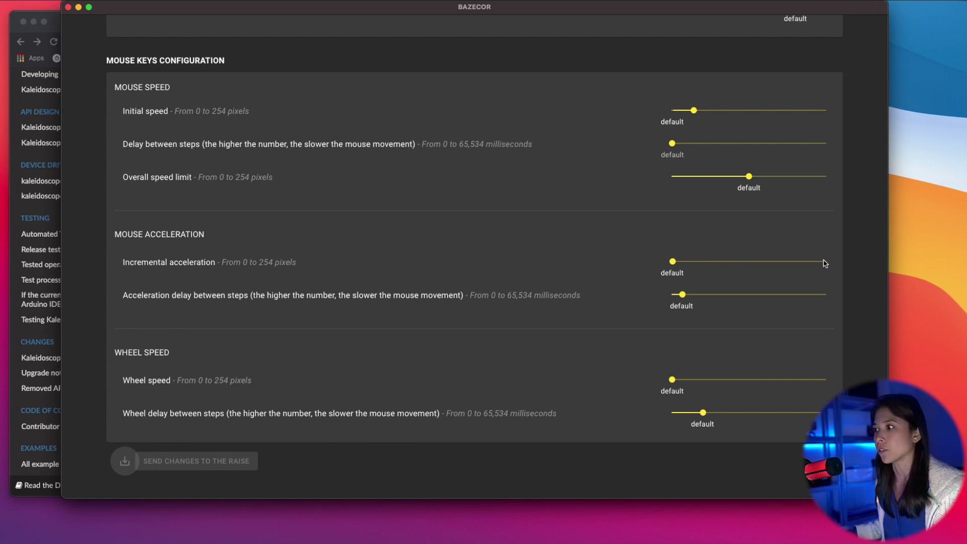
{"action": "scroll", "coordinate": [232, 263], "scroll_direction": "down", "scroll_amount": 1}
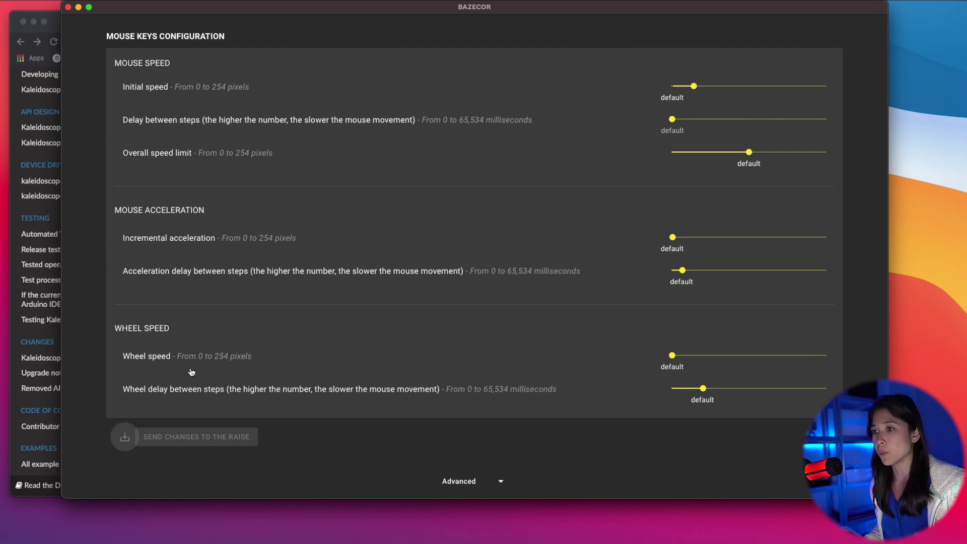
{"action": "left_click_drag", "start_coordinate": [672, 355], "coordinate": [677, 355]}
{"action": "left_click_drag", "start_coordinate": [703, 388], "coordinate": [693, 387]}
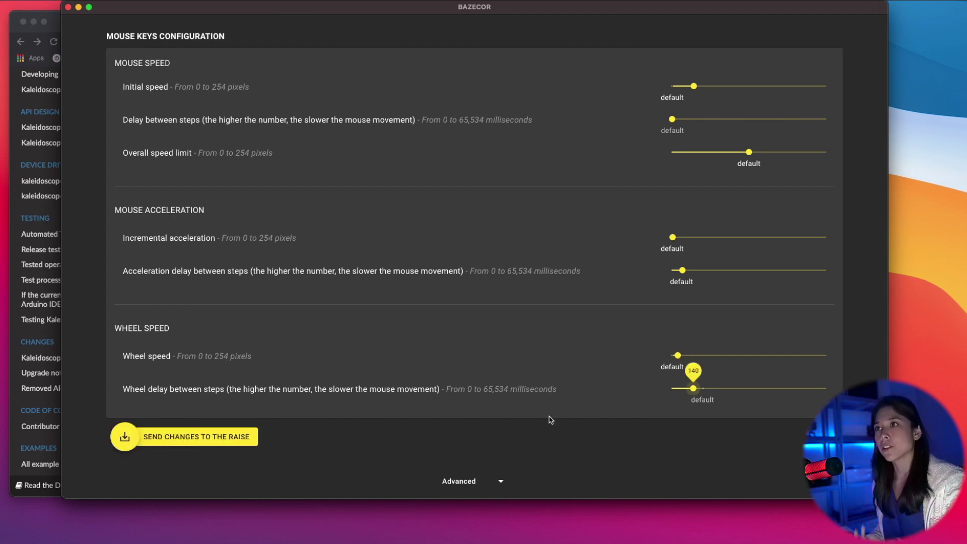
{"action": "left_click", "coordinate": [725, 387]}
{"action": "left_click", "coordinate": [226, 439]}
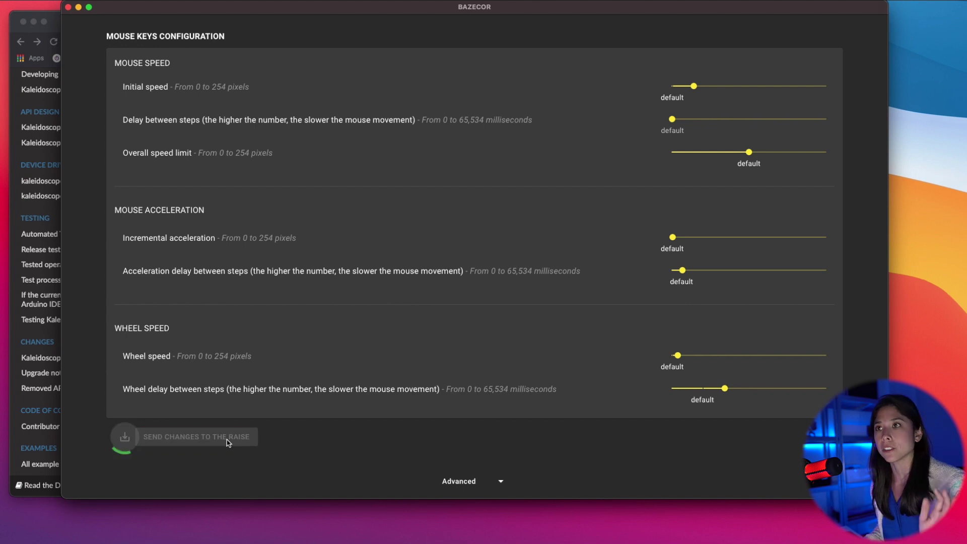
Open the layout and colormap editor, search the Esc key's configuration options for "enter", and close the key list without choosing one.
{"action": "left_click", "coordinate": [94, 53]}
{"action": "left_click", "coordinate": [141, 103]}
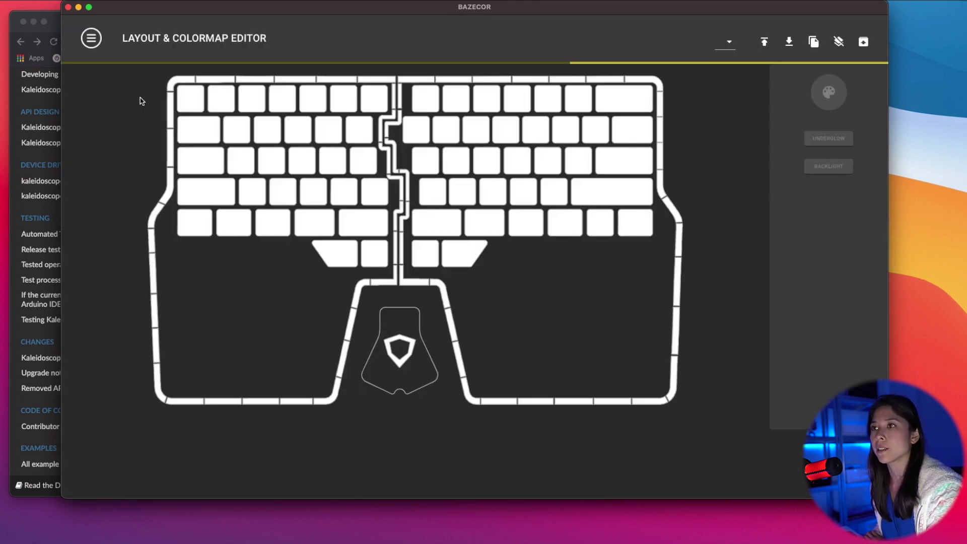
{"action": "left_click", "coordinate": [121, 437]}
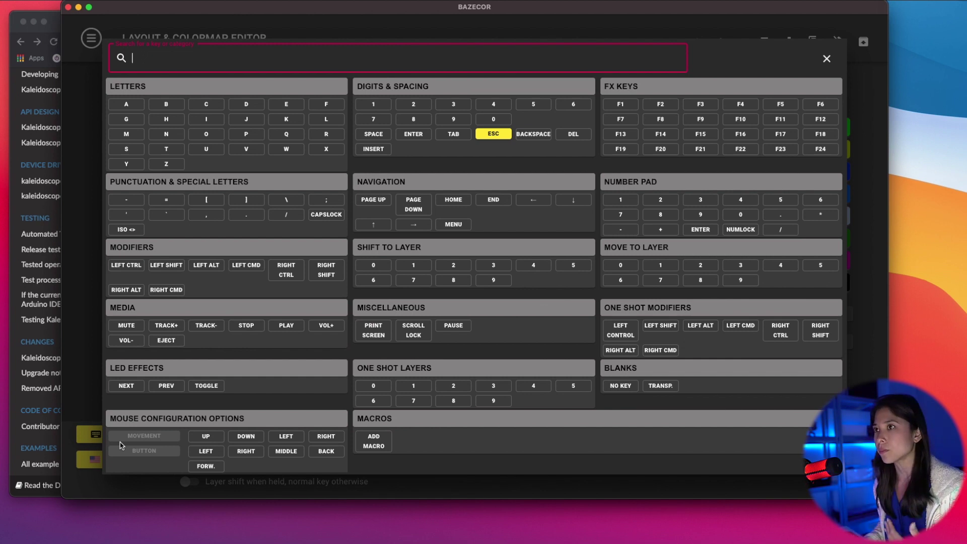
{"action": "type", "text": "enter"}
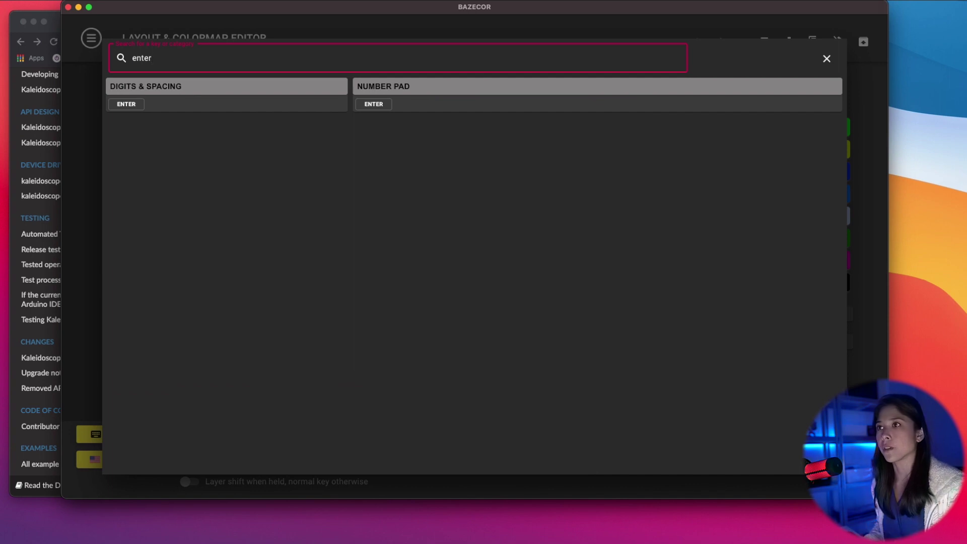
{"action": "left_click", "coordinate": [826, 59]}
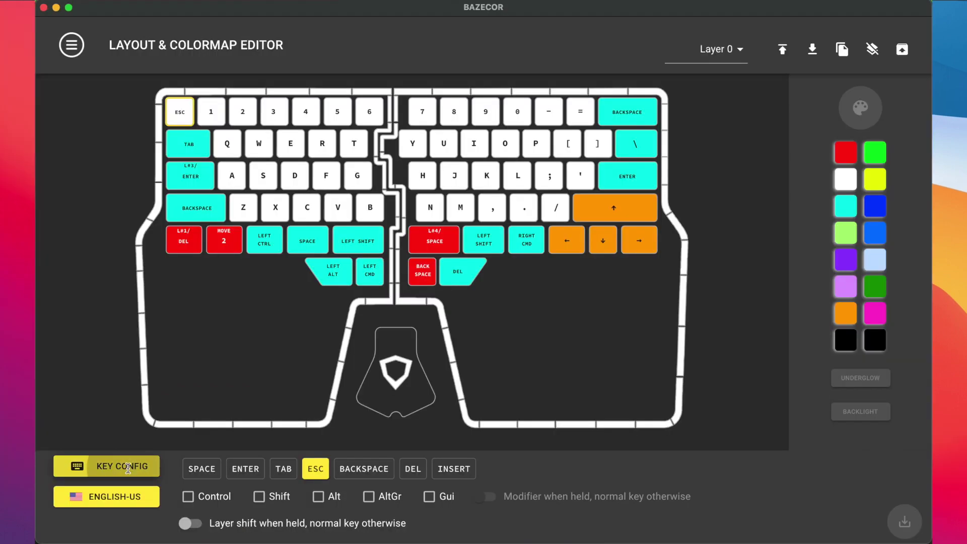
Search the key configuration for "macro", assign a macro to the Esc key on Layer 0, and open the macros for editing.
{"action": "left_click", "coordinate": [121, 466]}
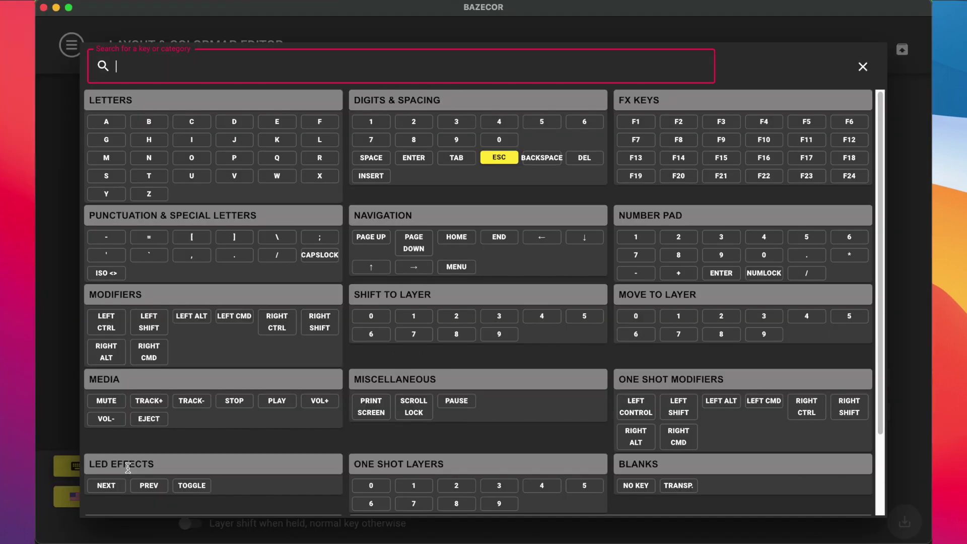
{"action": "type", "text": "macro"}
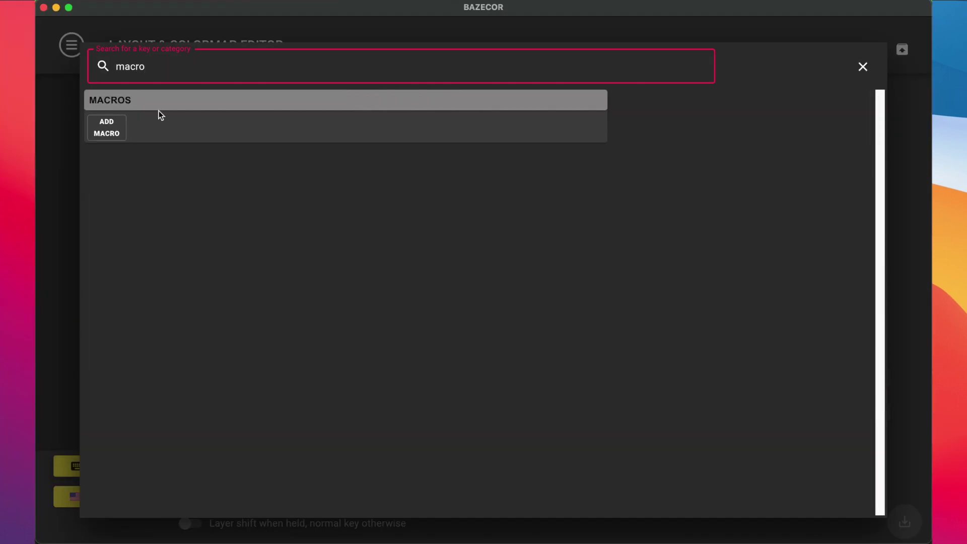
{"action": "left_click", "coordinate": [106, 126]}
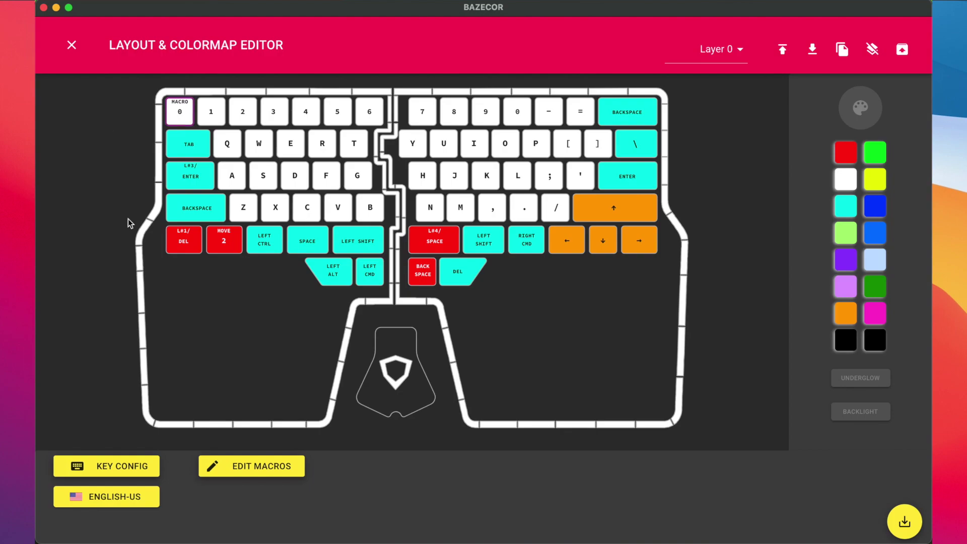
{"action": "left_click", "coordinate": [228, 475]}
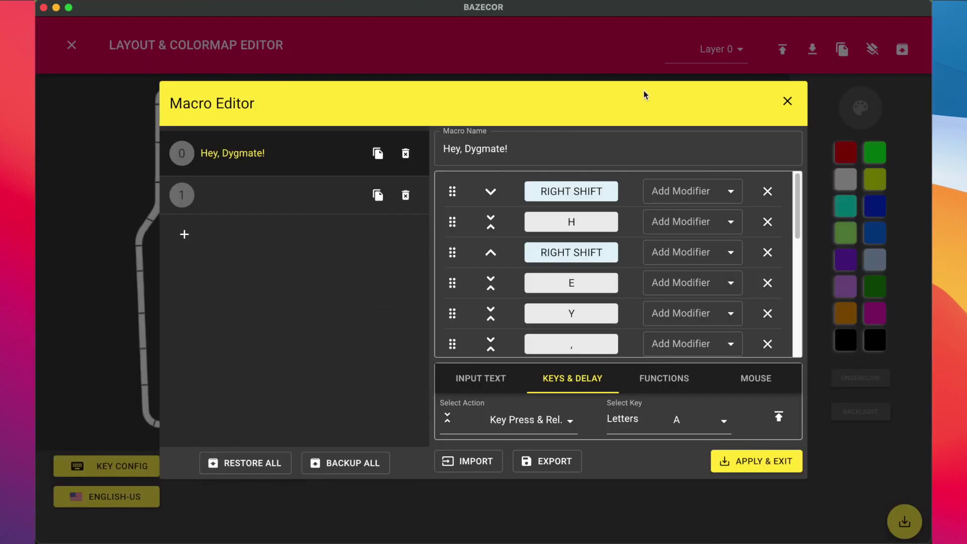